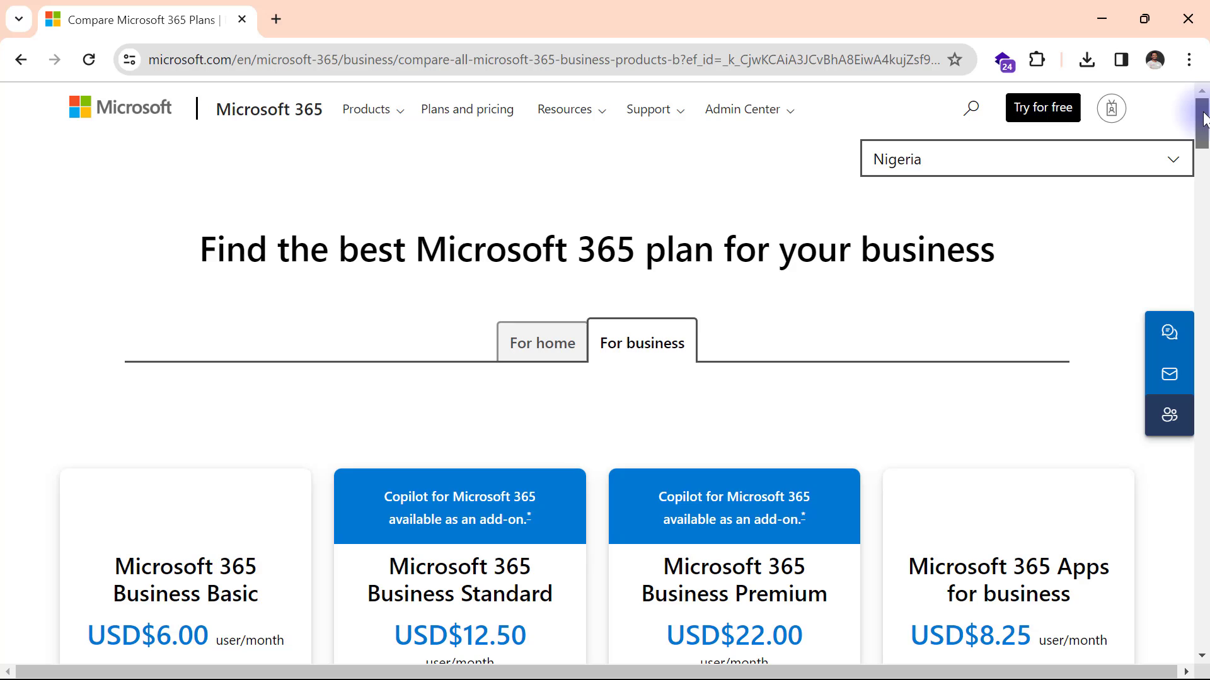
# Start the one-month free trial of Microsoft 365 Business Basic from its plan card.
pyautogui.moveTo(1204, 120); pyautogui.dragTo(1205, 143)
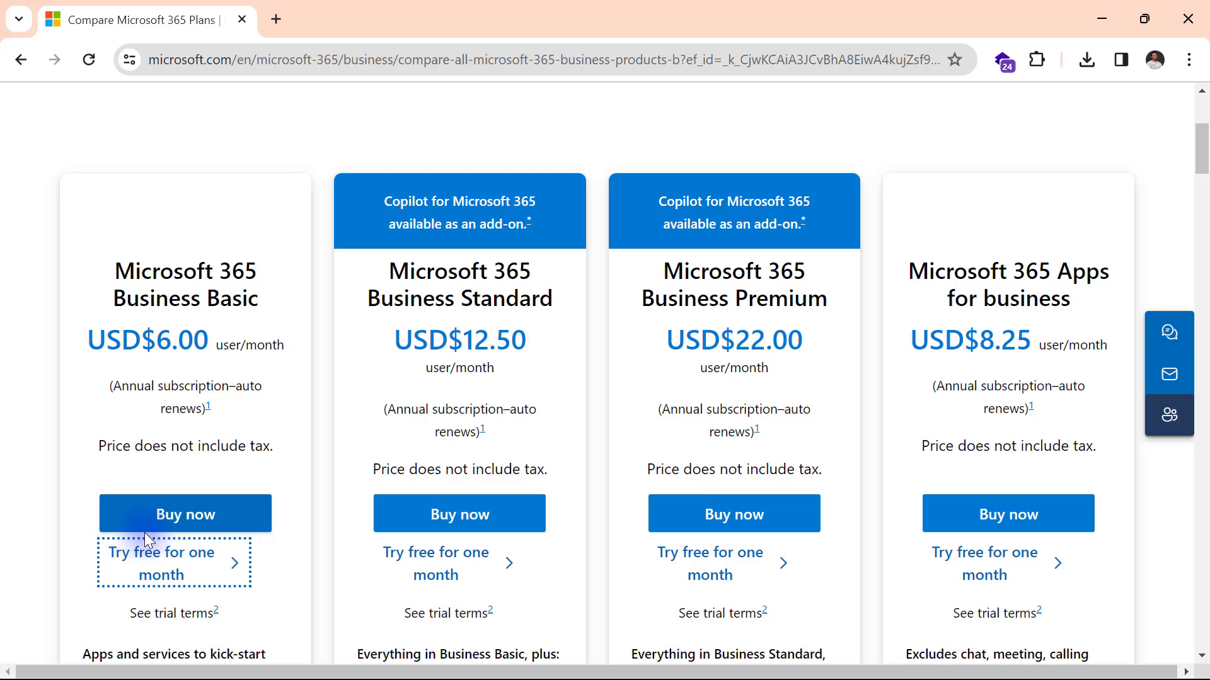
pyautogui.click(161, 563)
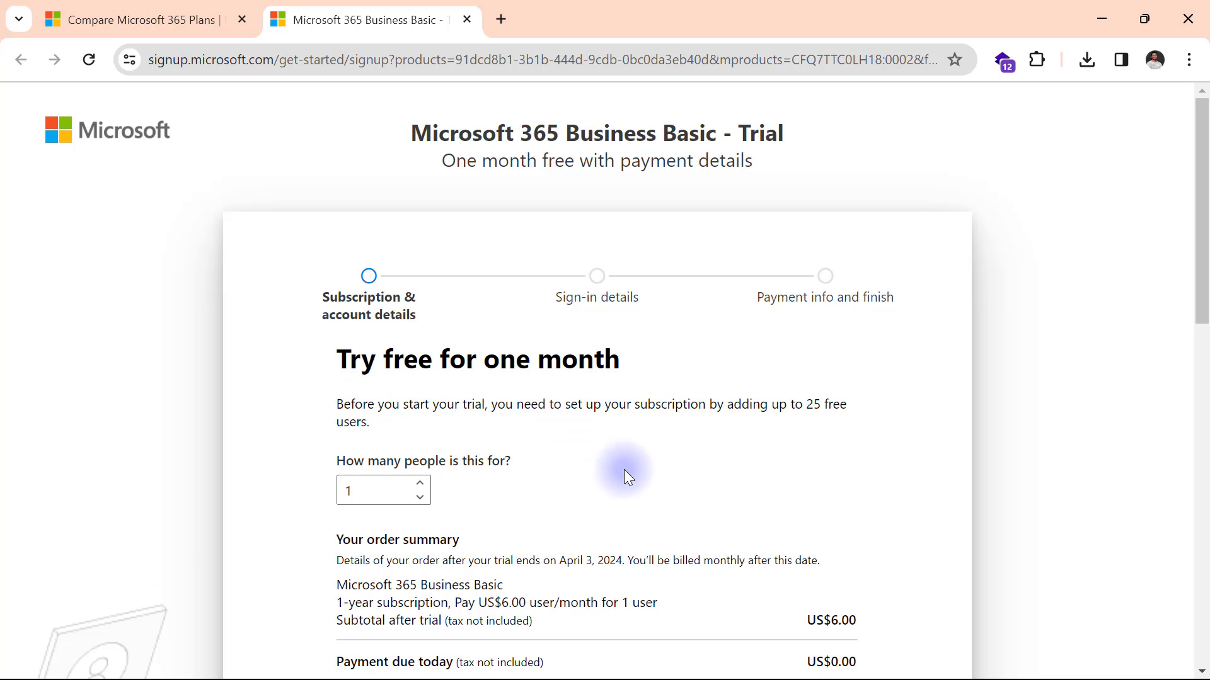
# Continue with 1 user and paste the work e-mail address into the Email box.
pyautogui.moveTo(262, 428)
pyautogui.mouseDown()
pyautogui.moveTo(481, 534)
pyautogui.moveTo(516, 523)
pyautogui.mouseUp()
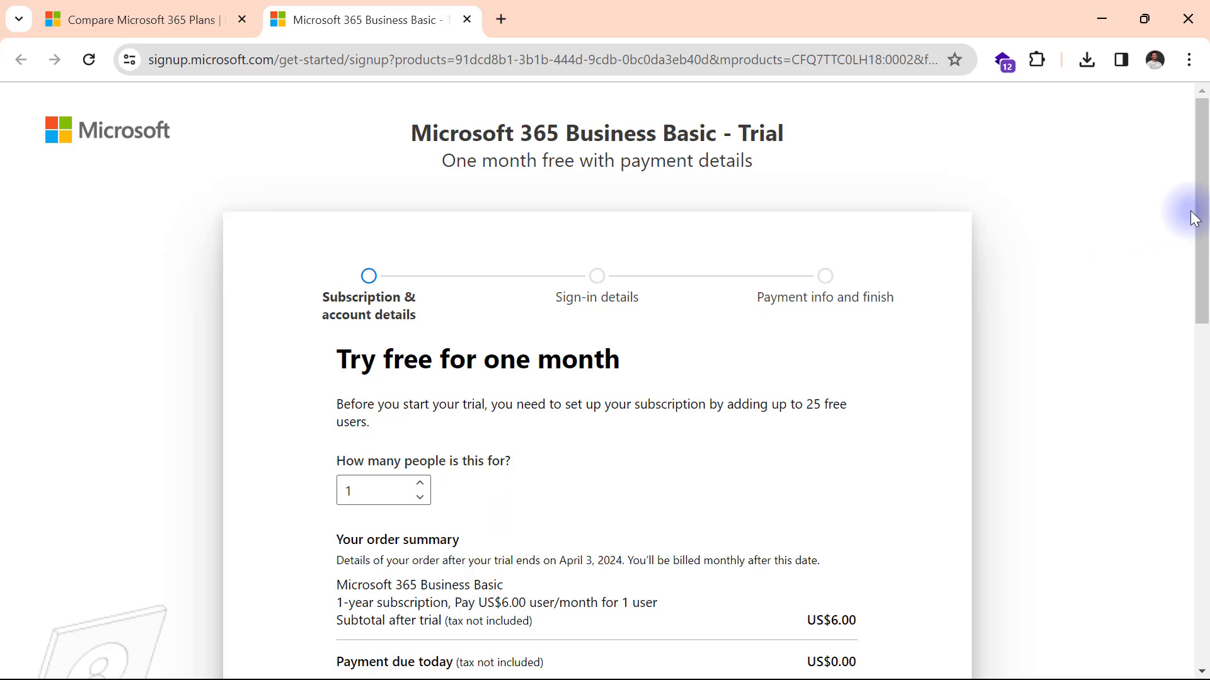
pyautogui.moveTo(1200, 211); pyautogui.dragTo(1205, 290)
pyautogui.click(376, 553)
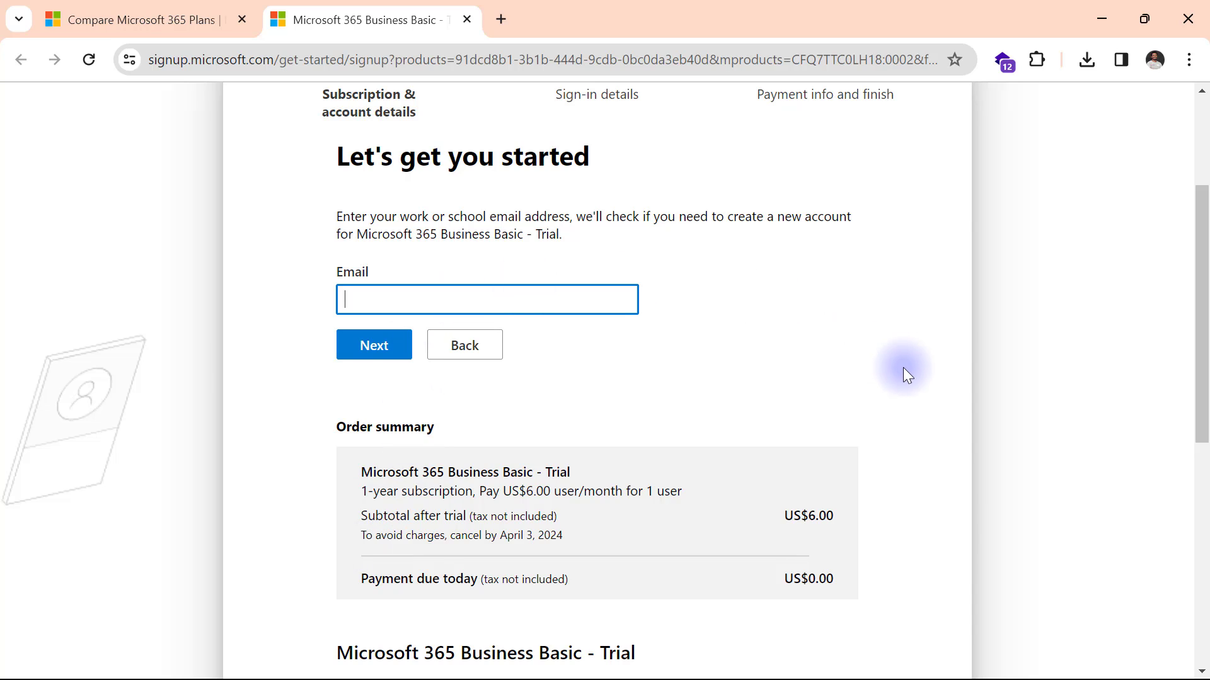
pyautogui.hotkey('ctrl', 'v')
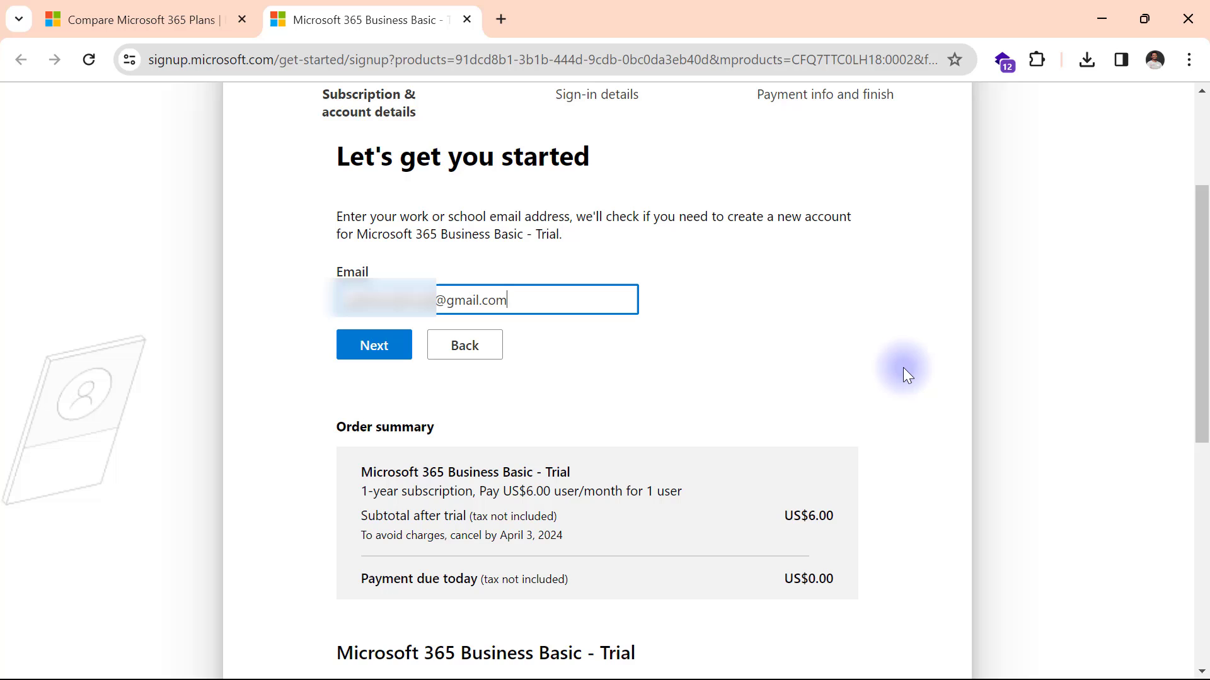
# Submit the e-mail address and choose to set up a new account.
pyautogui.click(369, 355)
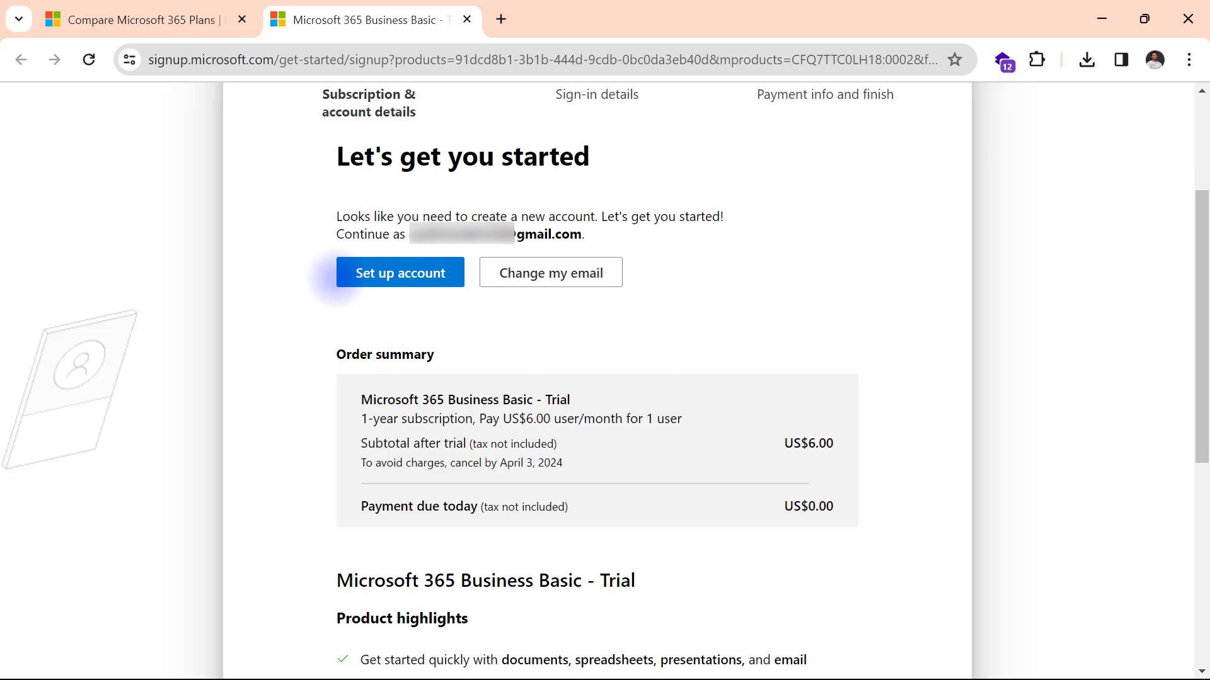
pyautogui.moveTo(312, 183)
pyautogui.mouseDown()
pyautogui.moveTo(489, 318)
pyautogui.moveTo(731, 315)
pyautogui.mouseUp()
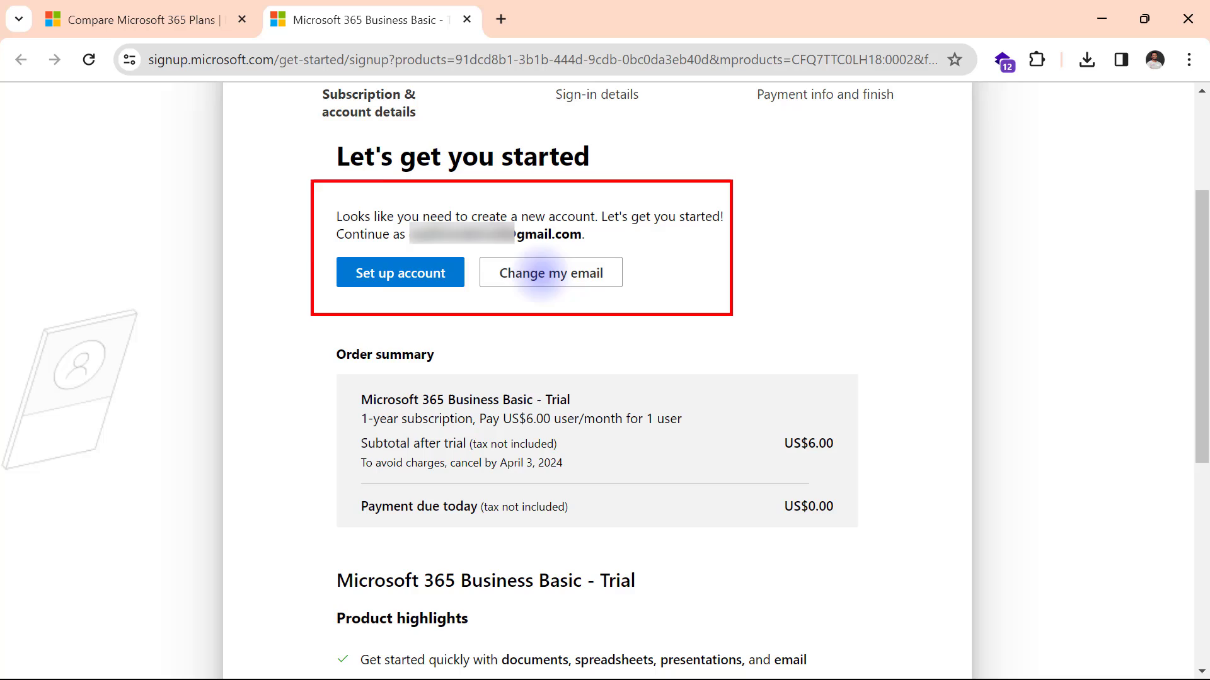
pyautogui.moveTo(406, 290); pyautogui.dragTo(413, 358)
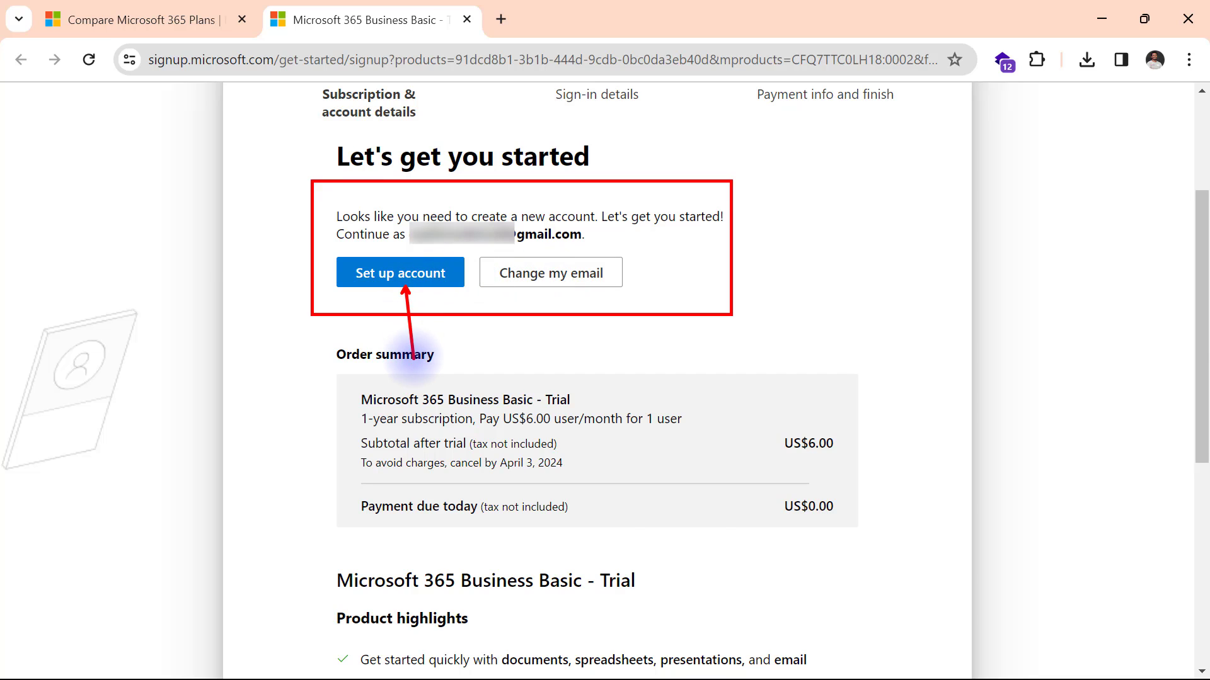
pyautogui.click(395, 282)
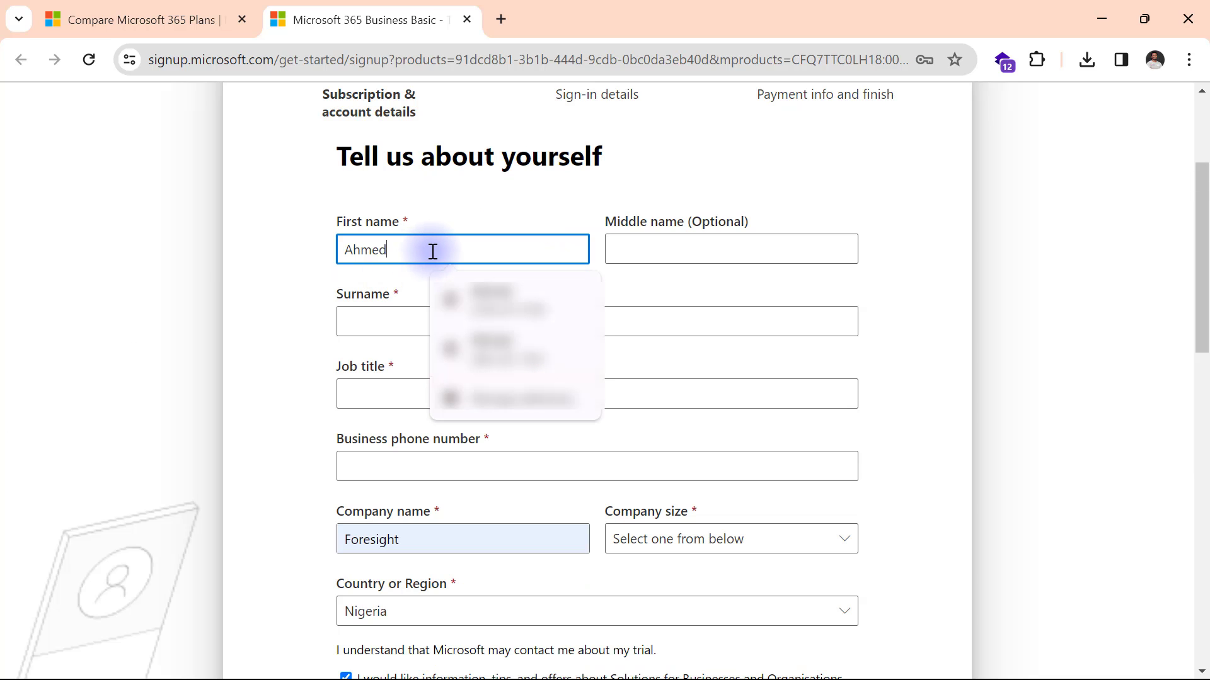
# Enter the first name, surname, job title Analyst and the phone number.
pyautogui.press('Tab')
pyautogui.press('Tab')
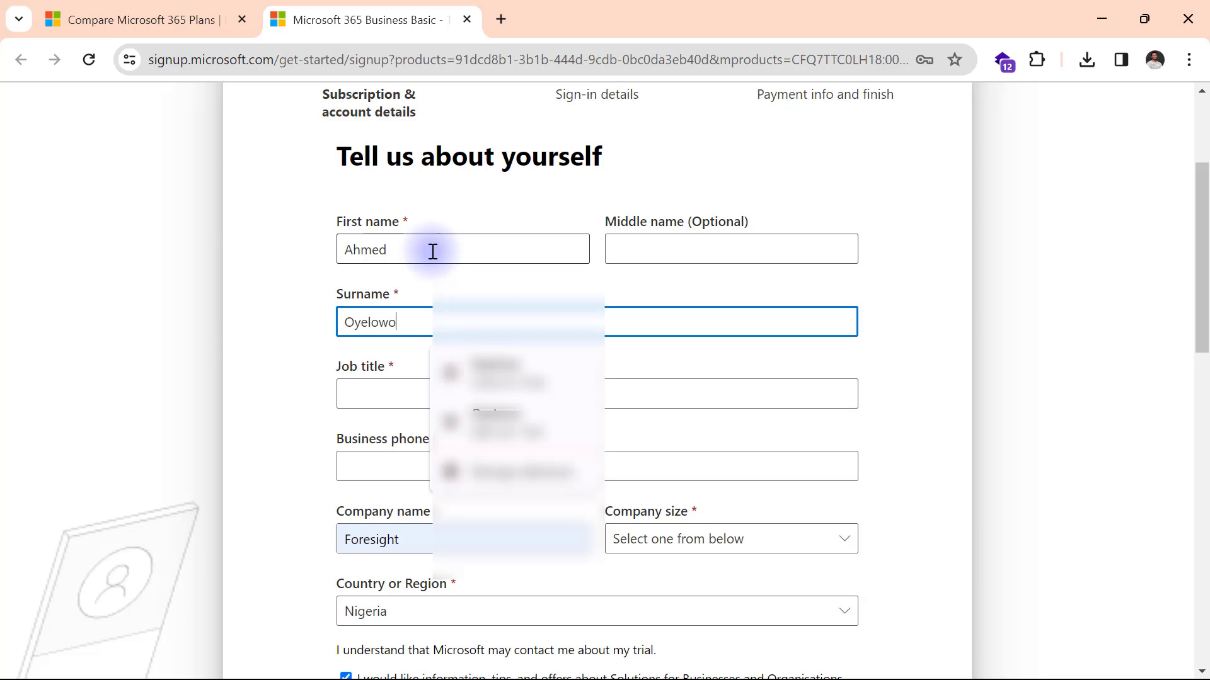
pyautogui.press('Tab')
pyautogui.write('Analyst')
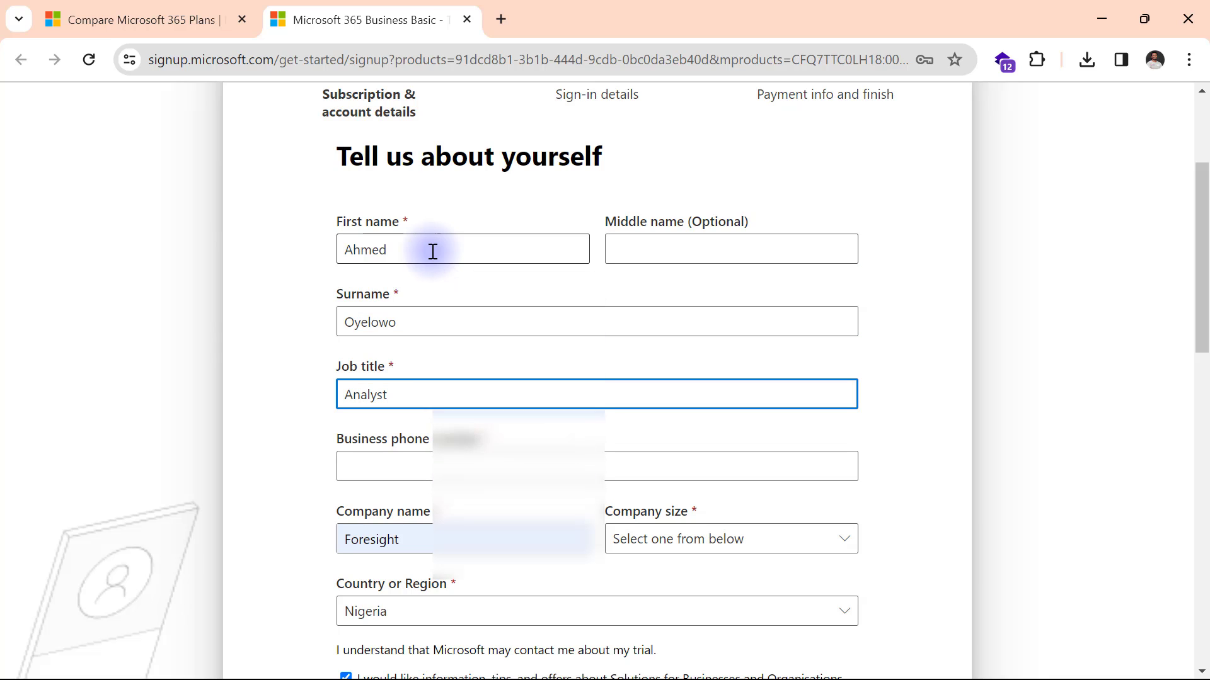
pyautogui.press('Tab')
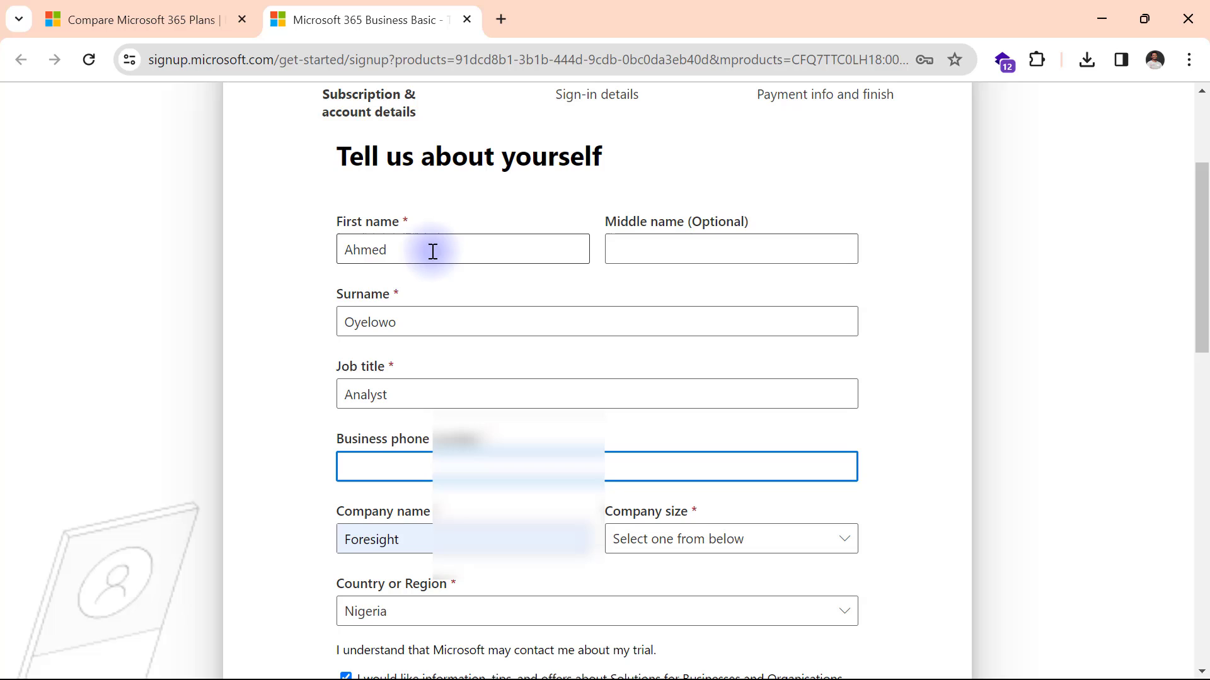
pyautogui.write('0')
# Enter company name MyFreePowerBI and set the company size to 1 person.
pyautogui.scroll(-1, 388, 441)
pyautogui.click(389, 441)
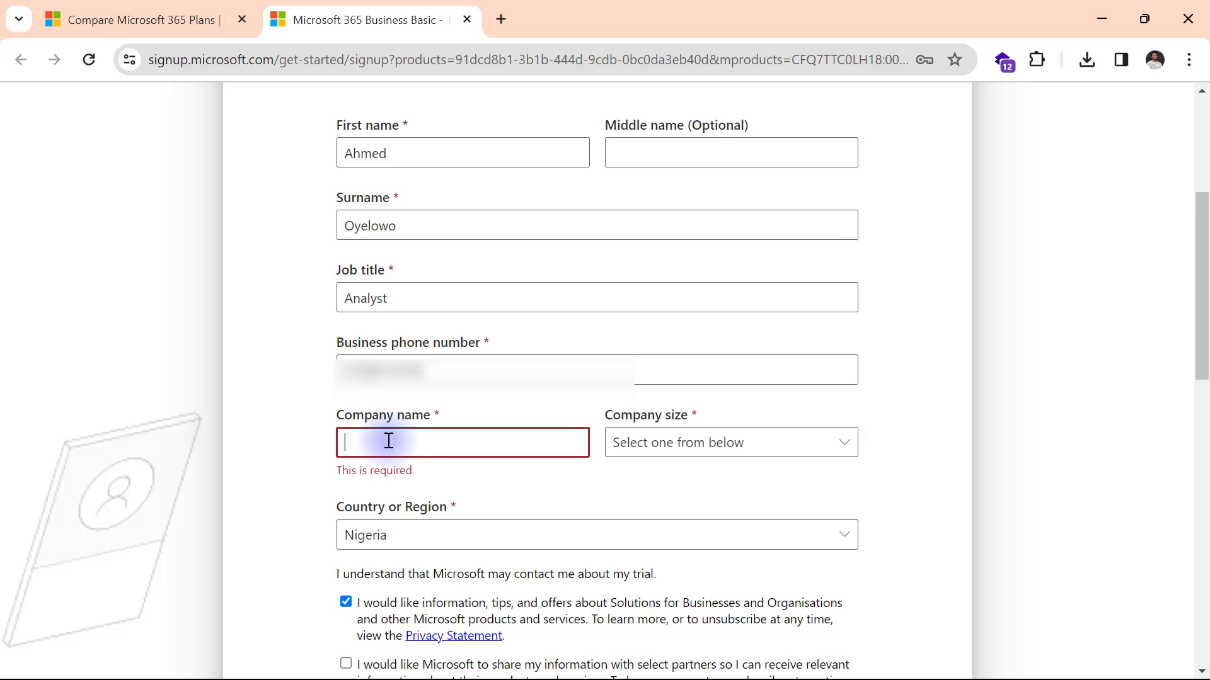
pyautogui.write('M')
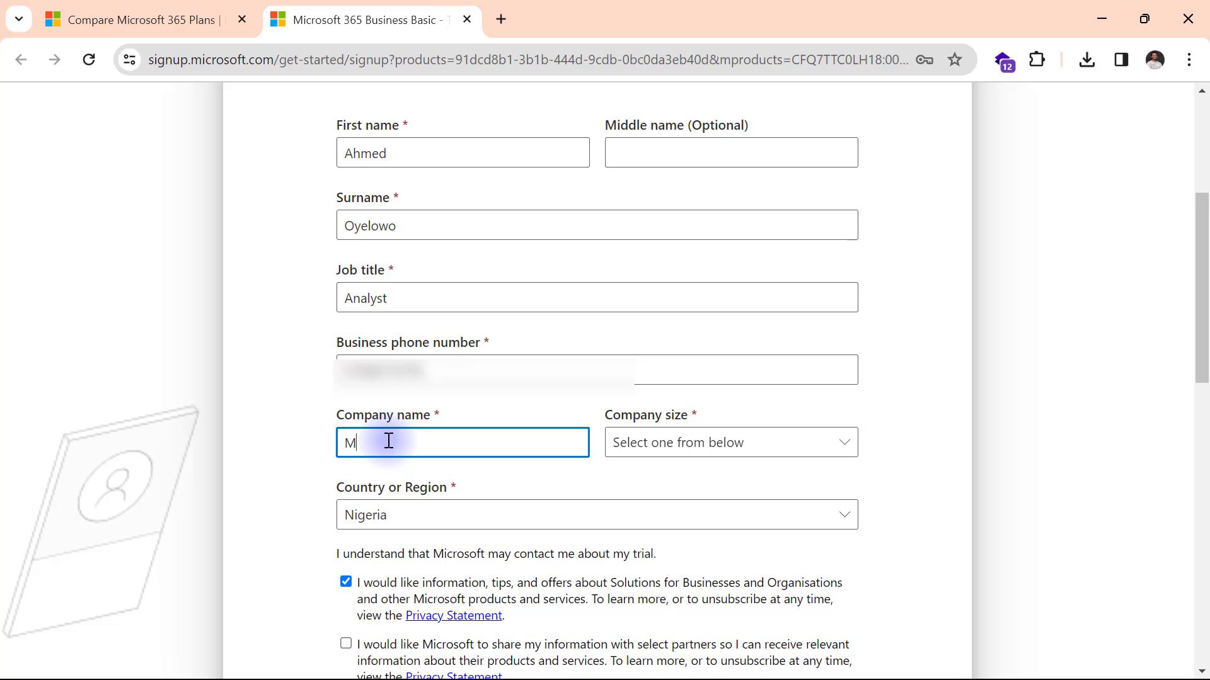
pyautogui.write('yFreePowerBI')
pyautogui.click(684, 451)
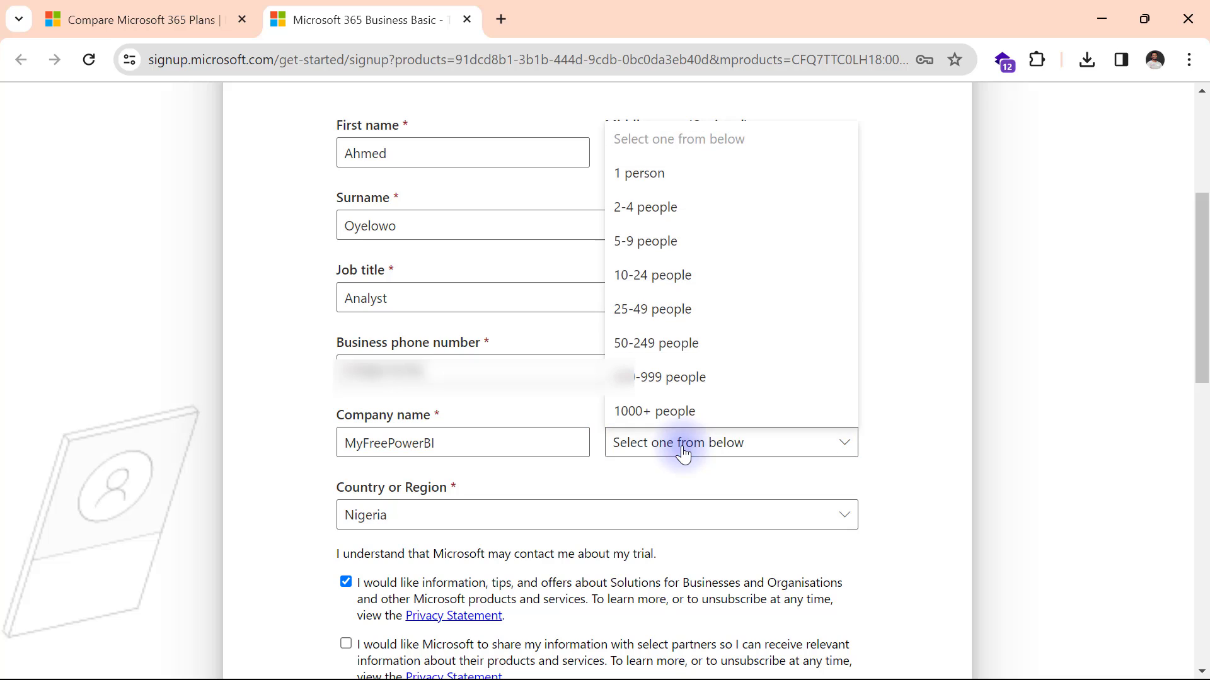
pyautogui.click(653, 187)
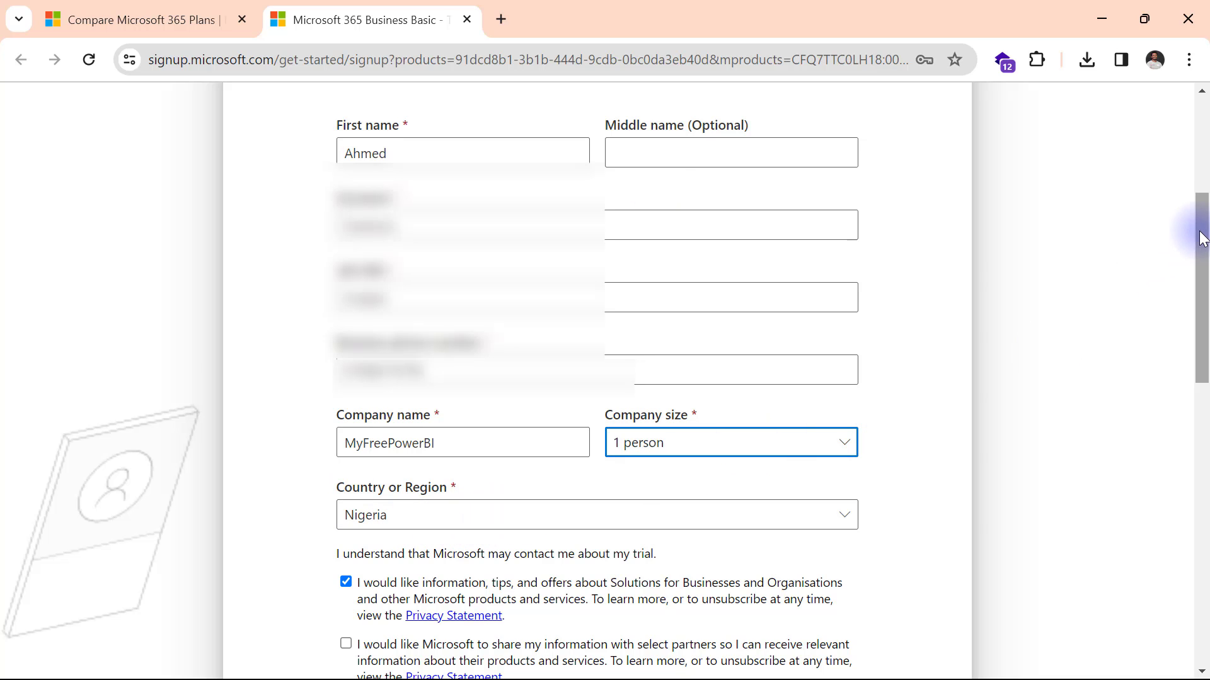
pyautogui.moveTo(1200, 233); pyautogui.dragTo(1105, 286)
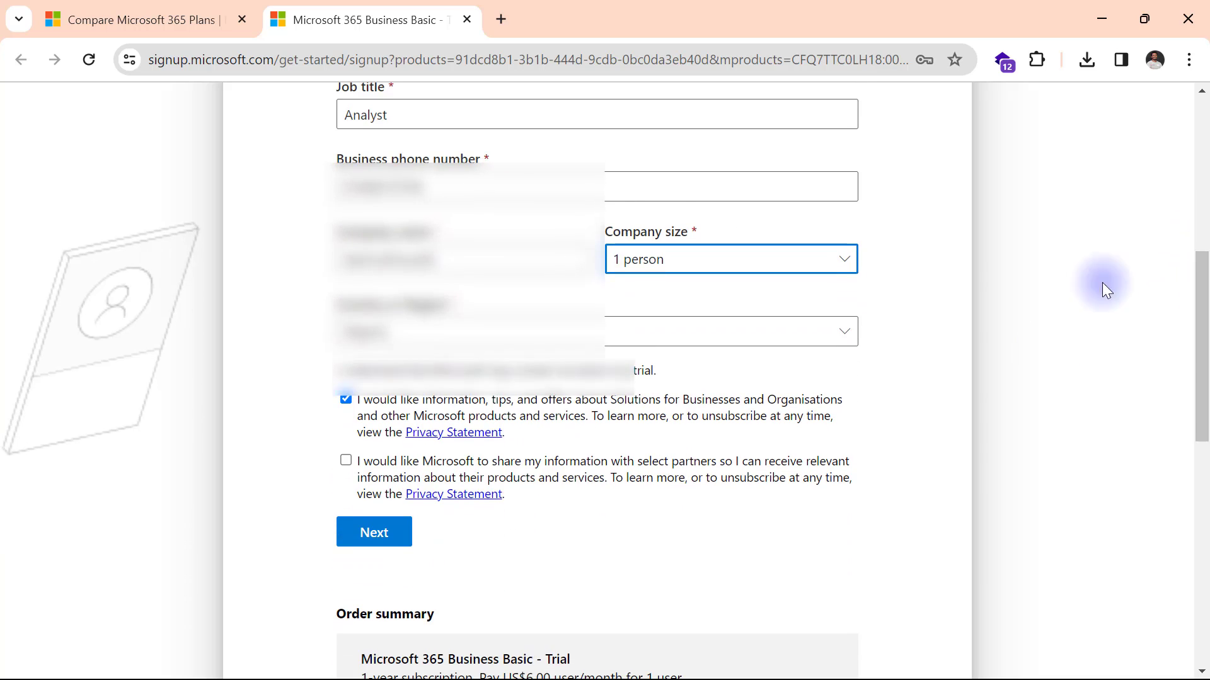
# Submit the business details and have a verification code texted to the phone.
pyautogui.click(370, 537)
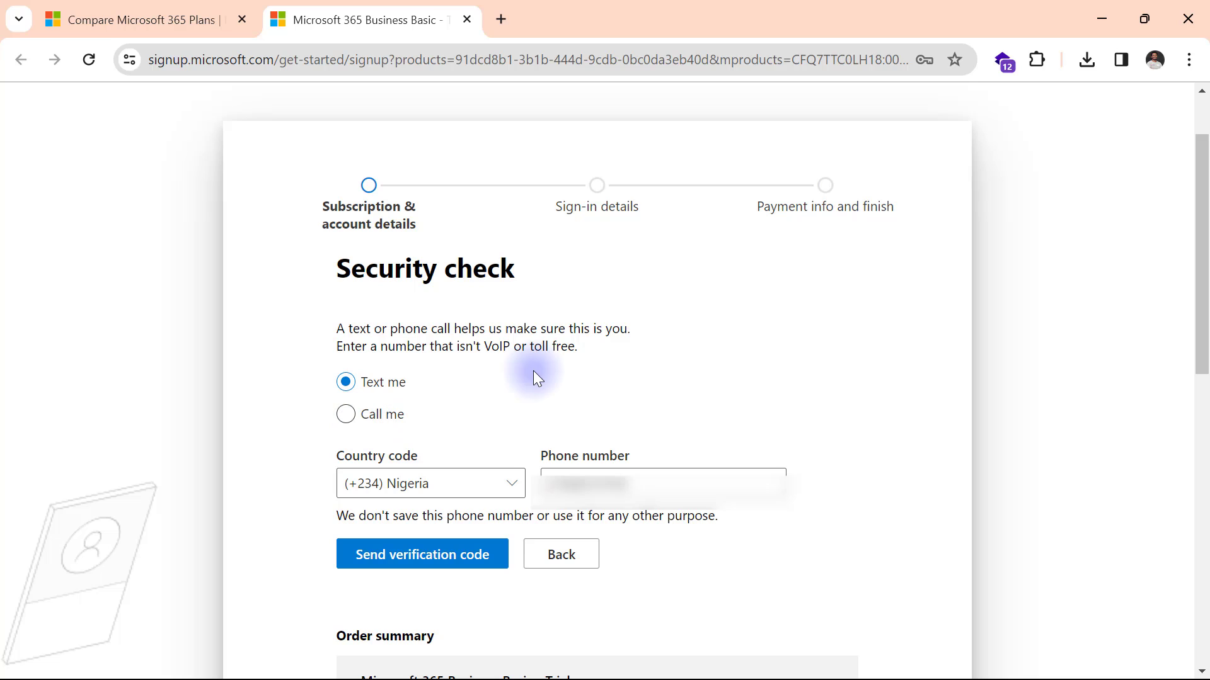
pyautogui.click(413, 556)
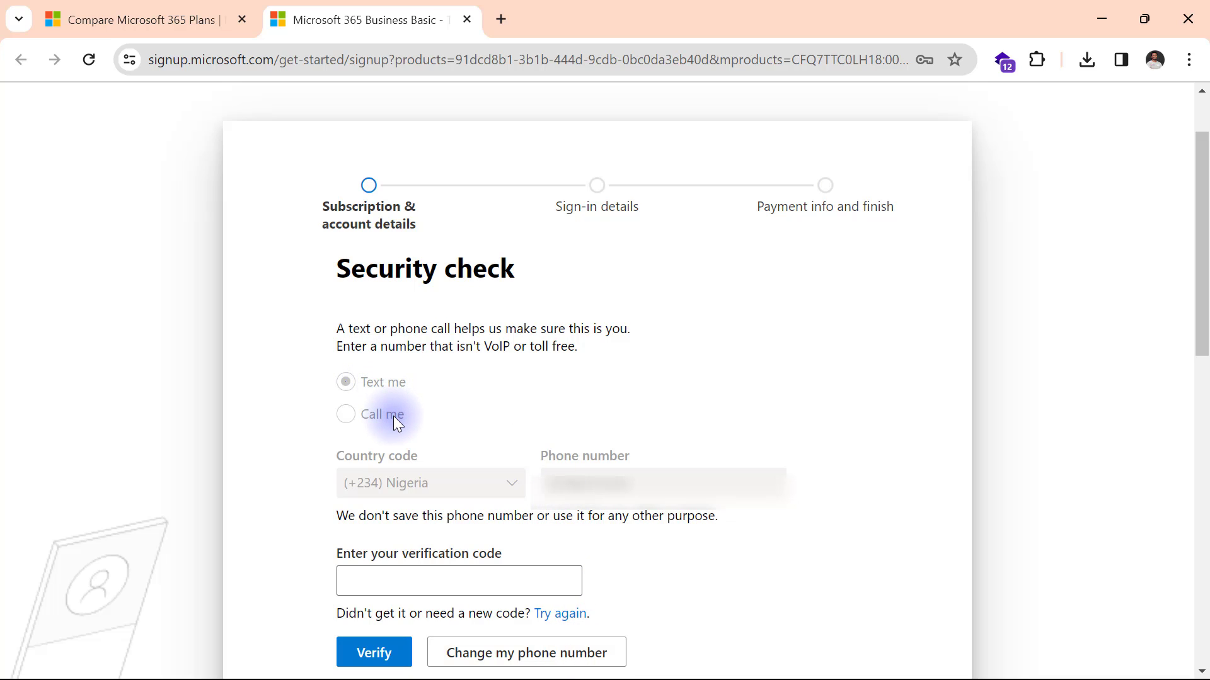
pyautogui.click(571, 614)
pyautogui.click(433, 575)
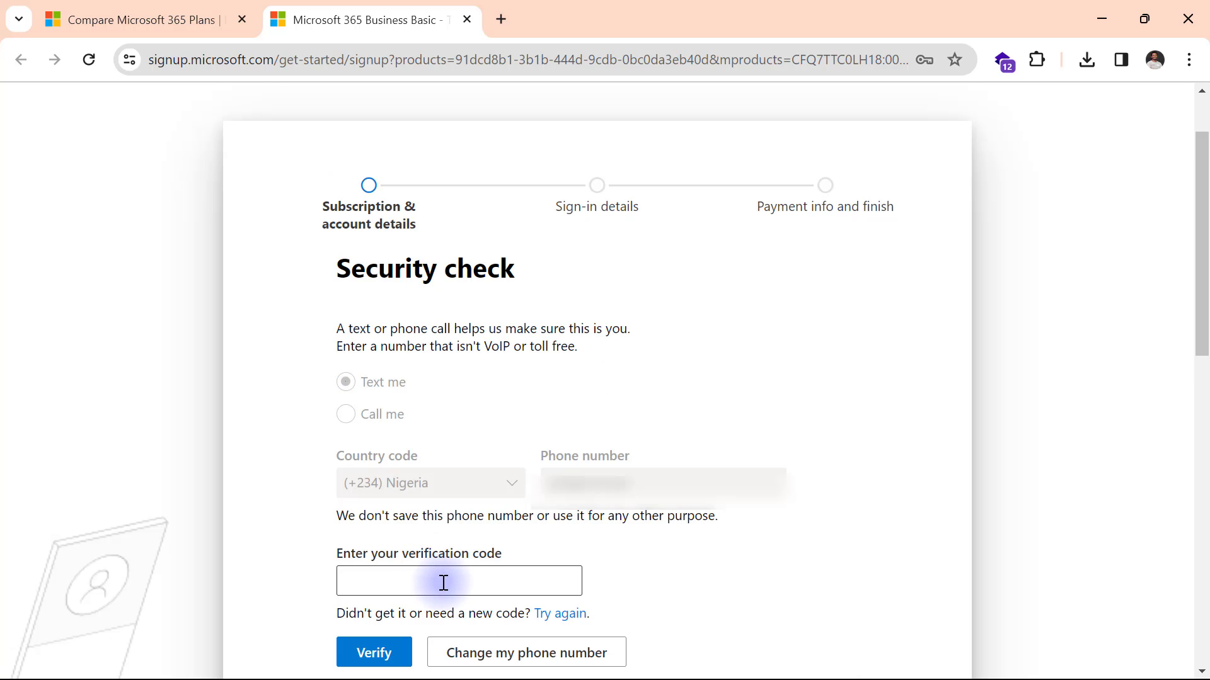
# Paste the texted verification code and verify it.
pyautogui.click(443, 582)
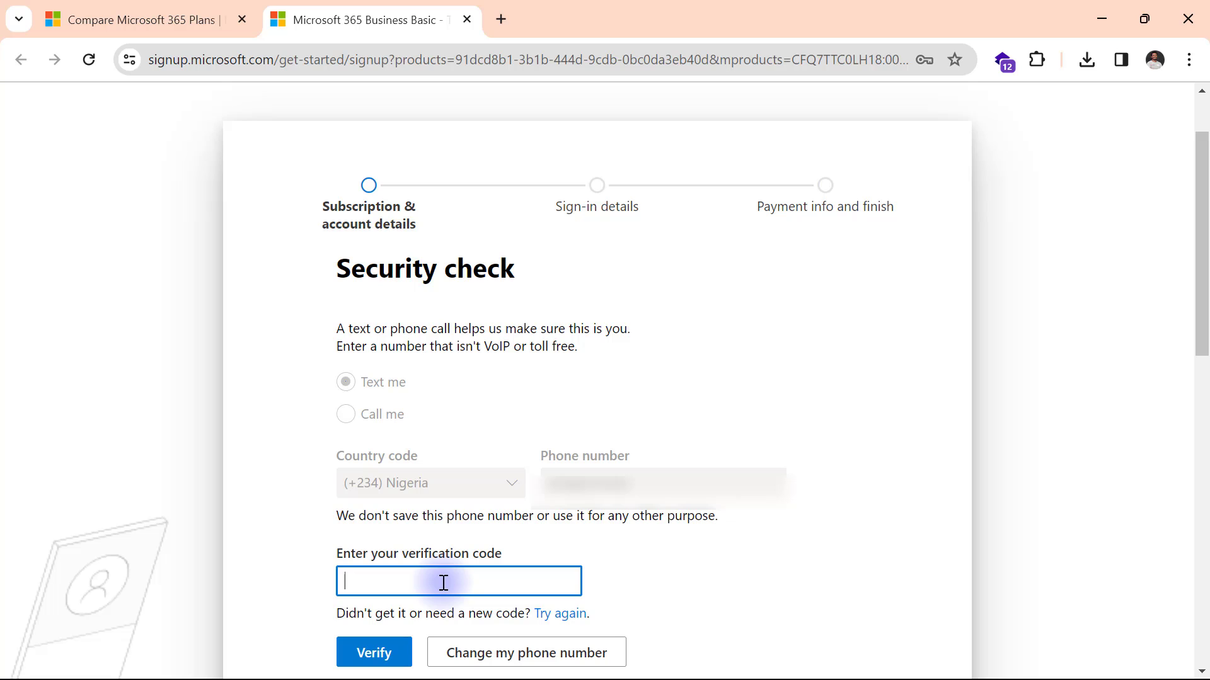
pyautogui.hotkey('ctrl', 'v')
pyautogui.click(376, 655)
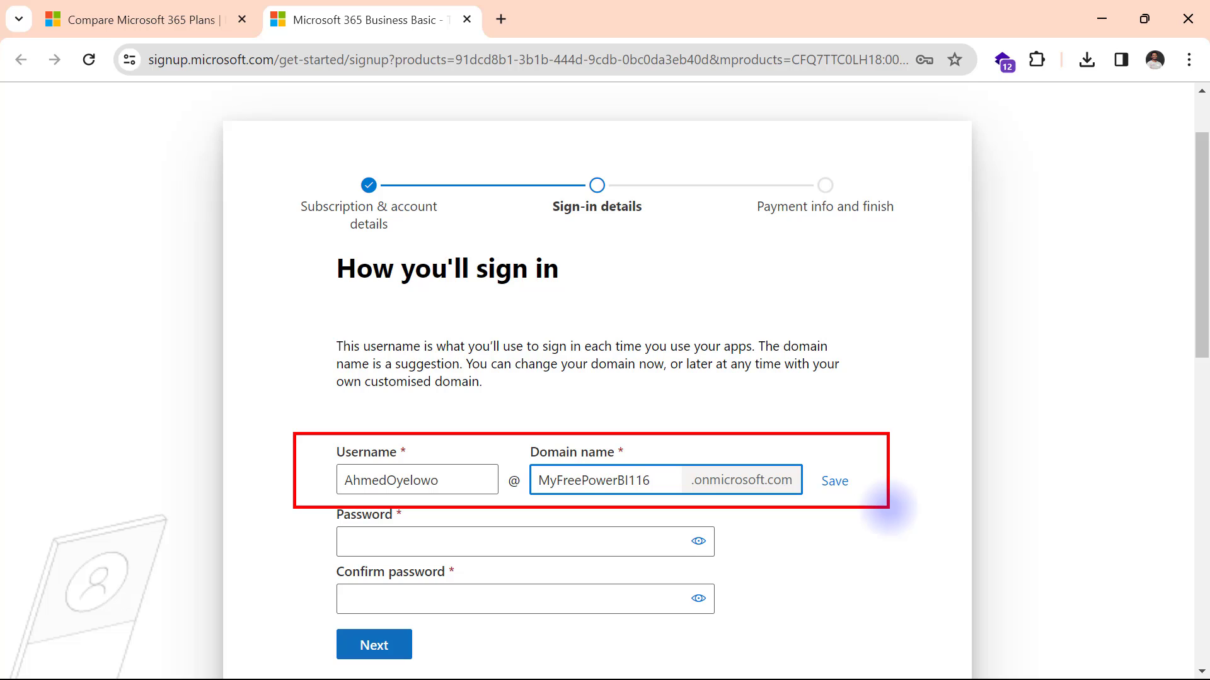
# Try MyFreePowerBI as the domain, then restore and save MyFreePowerBI116.onmicrosoft.com.
pyautogui.click(670, 477)
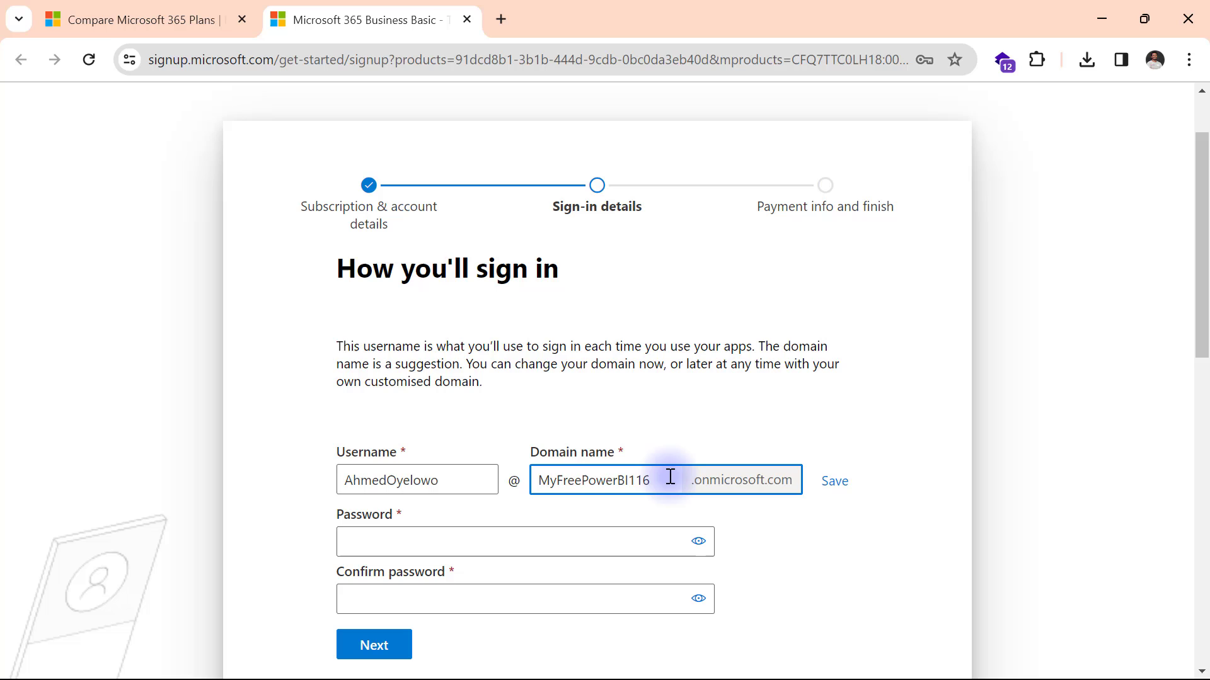
pyautogui.press('BackSpace')
pyautogui.press('BackSpace')
pyautogui.press('BackSpace')
pyautogui.click(838, 483)
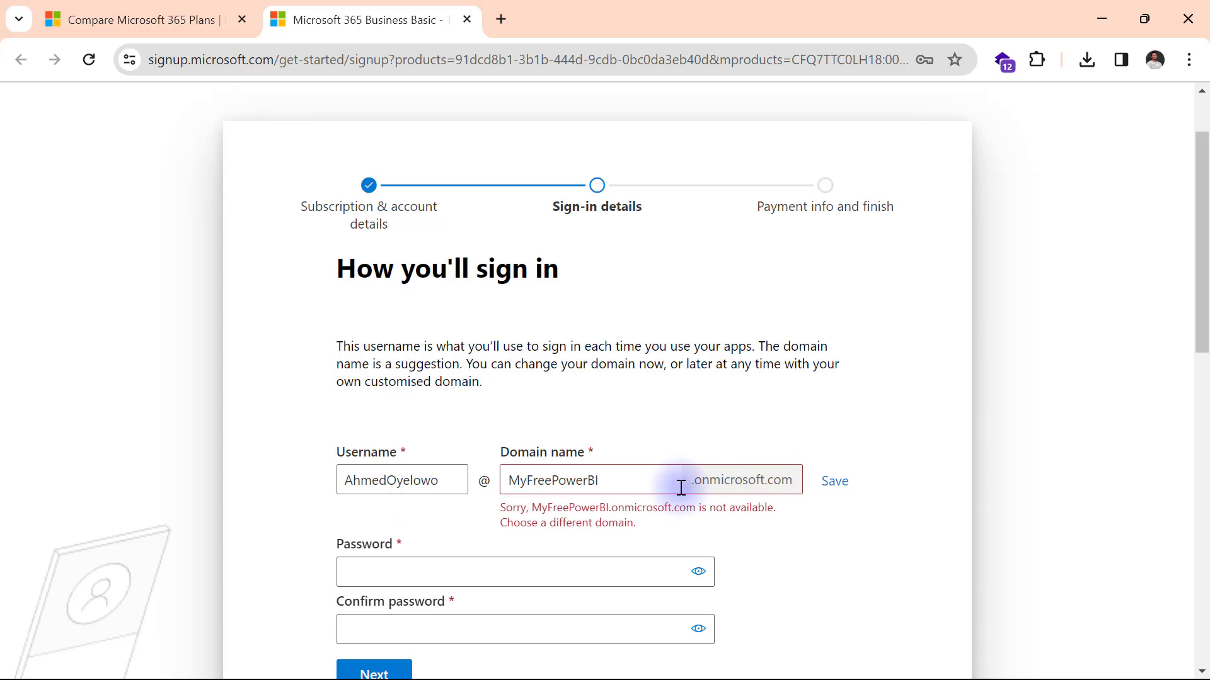
pyautogui.click(616, 478)
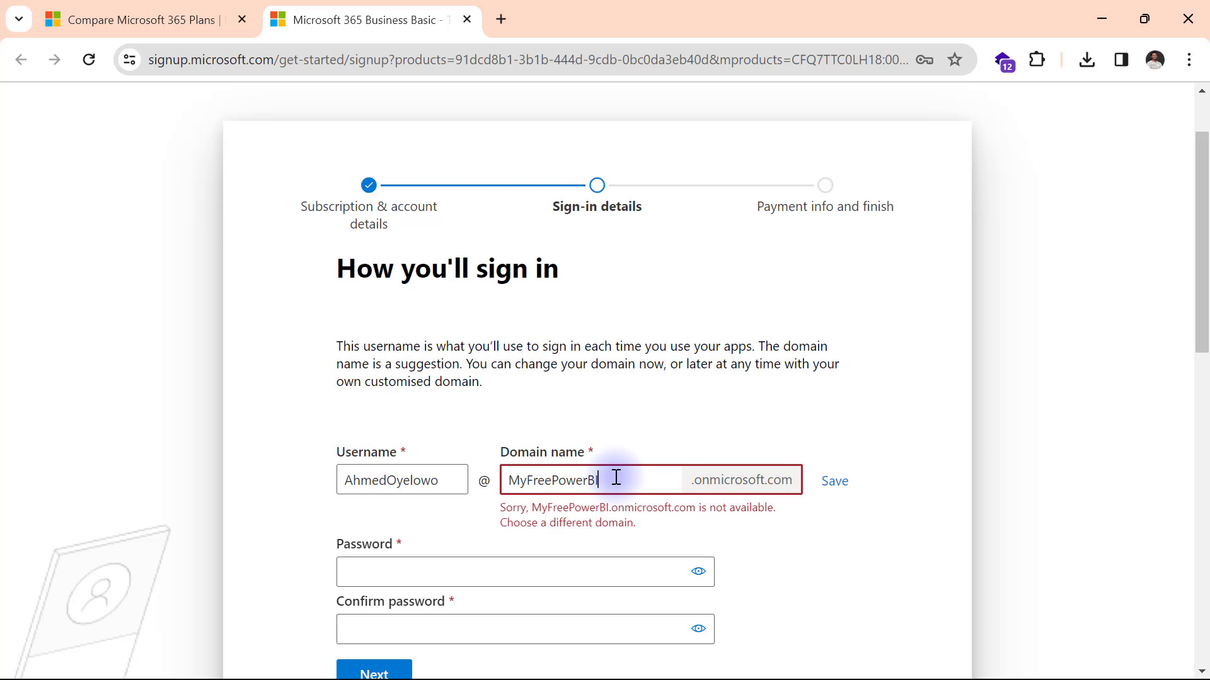
pyautogui.write('116')
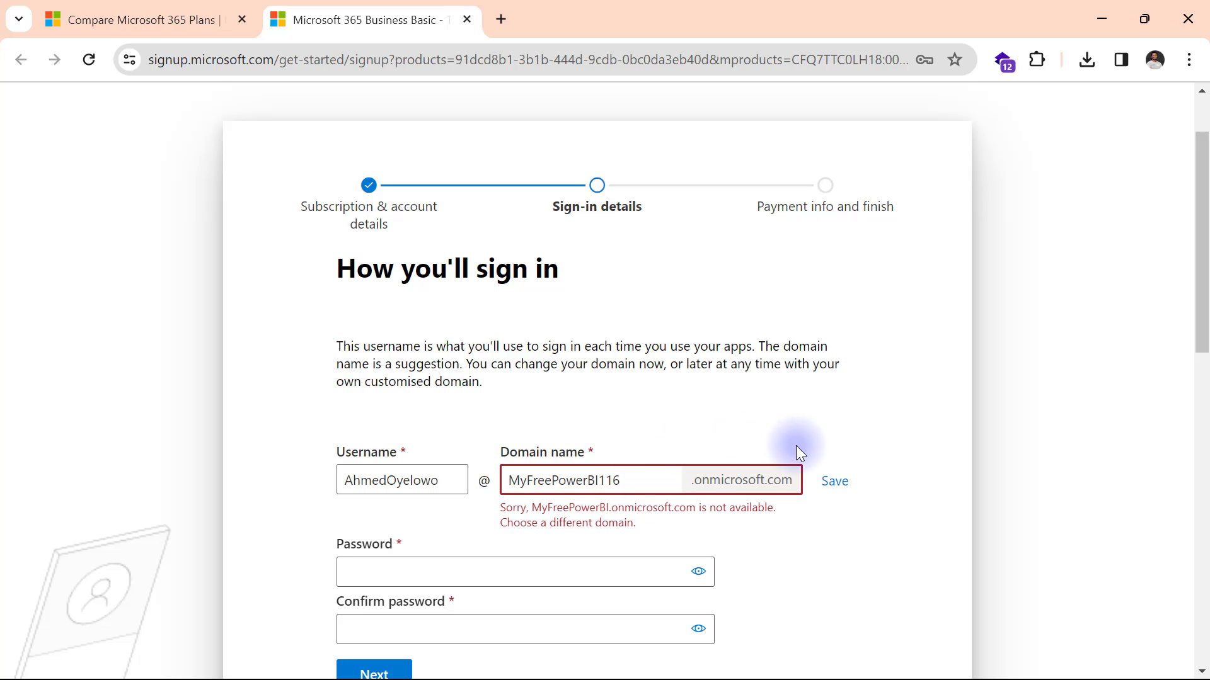
pyautogui.click(826, 475)
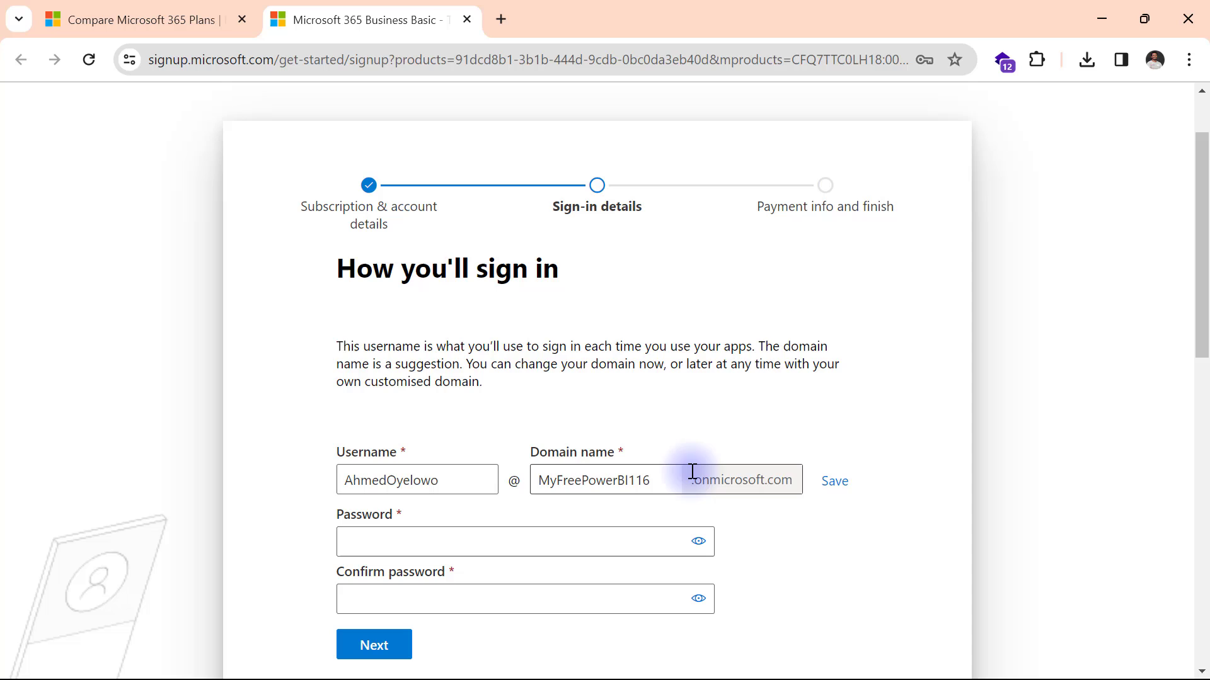
# Enter and confirm the account password, then submit the sign-in details.
pyautogui.click(432, 542)
pyautogui.write('***')
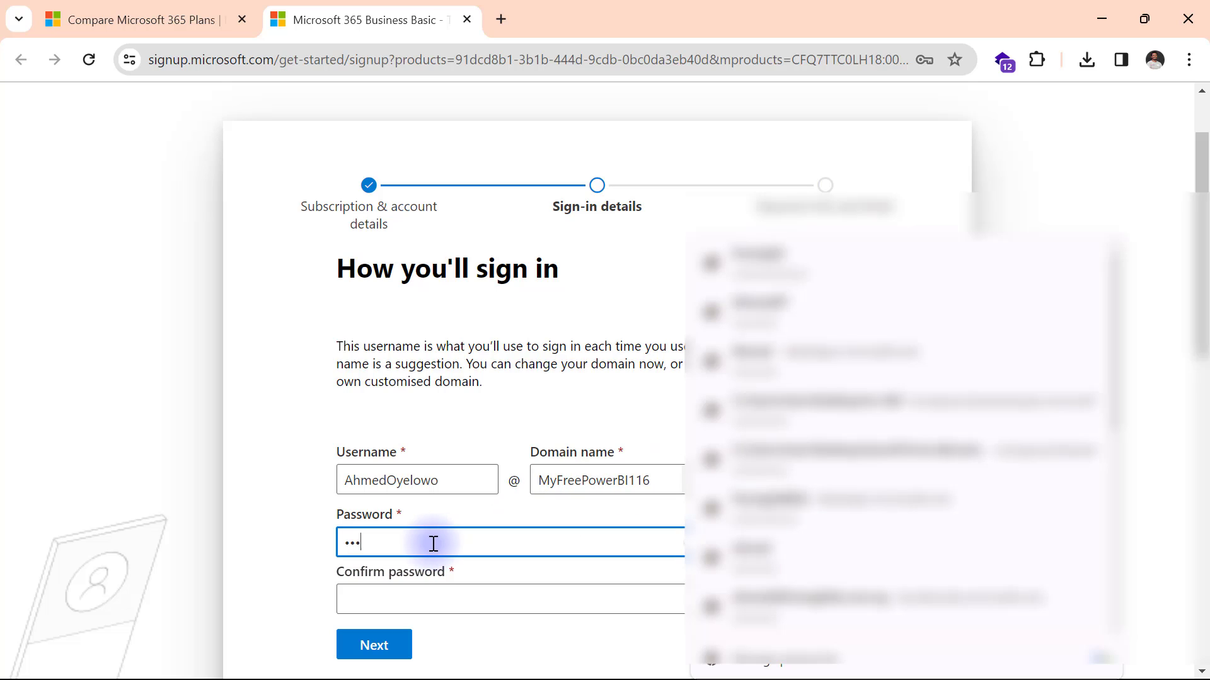
pyautogui.write('******')
pyautogui.click(444, 598)
pyautogui.write('*********')
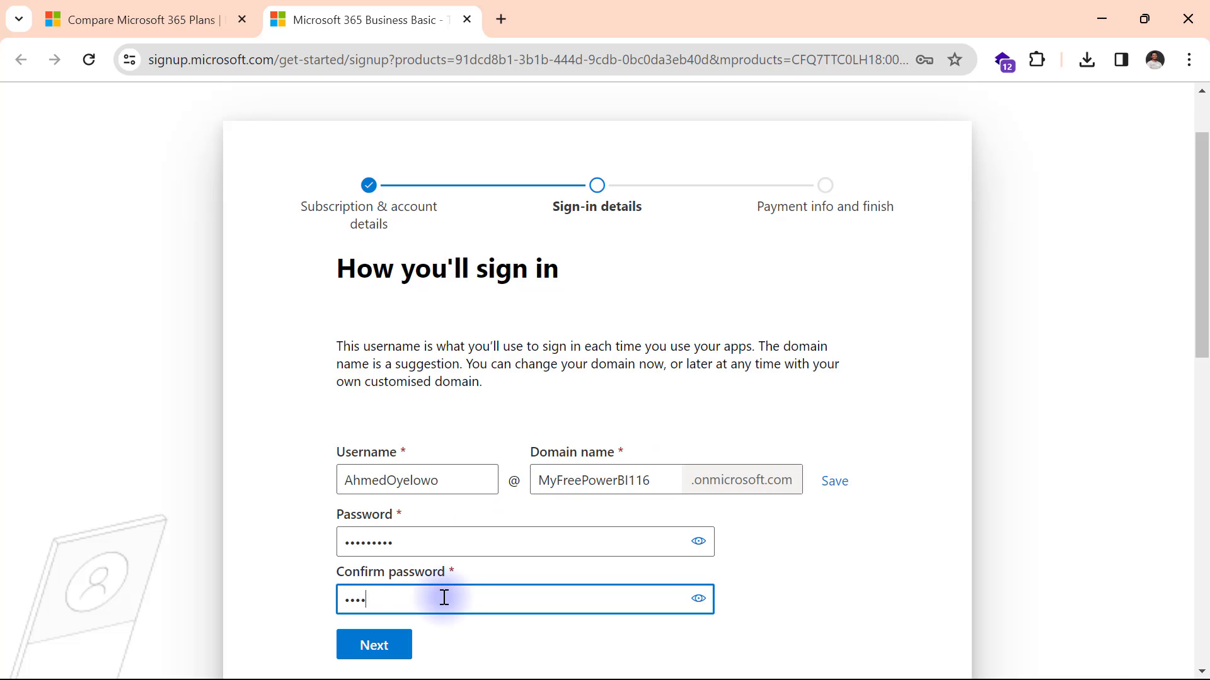
pyautogui.click(384, 655)
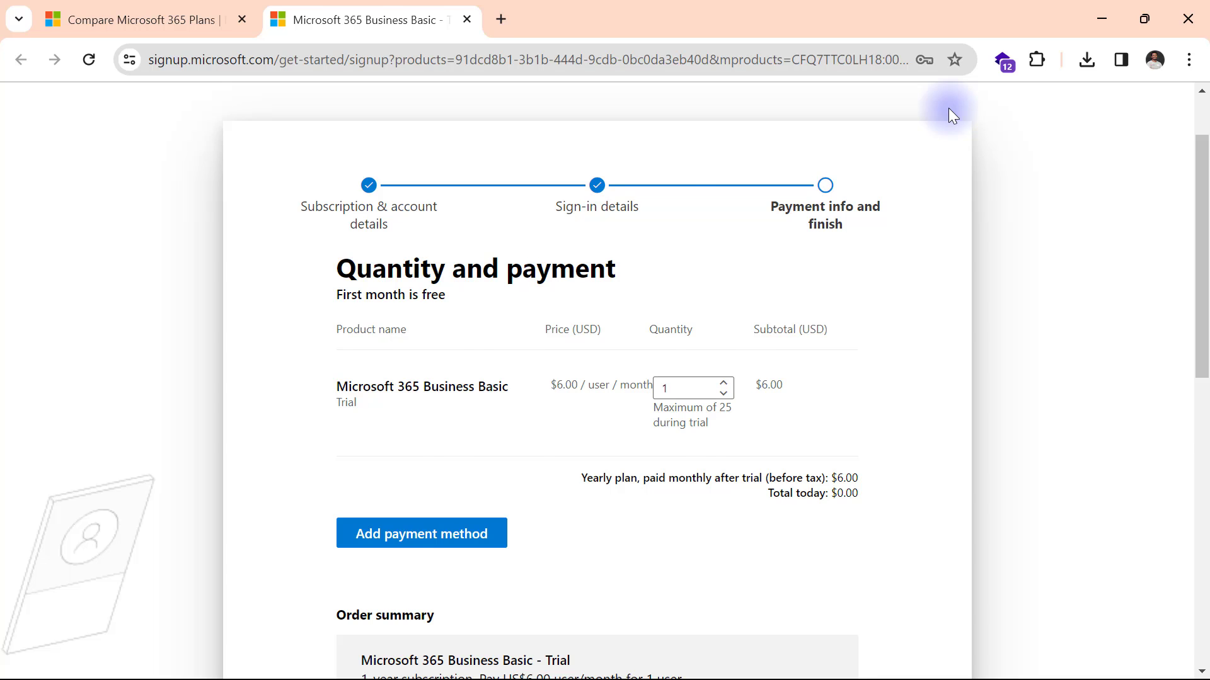
# Close the Business Basic sign-up tab once the account is created.
pyautogui.hotkey('ctrl', 'w')
# Go to powerbi.com in a new tab and confirm the signed-in onmicrosoft.com account.
pyautogui.click(273, 20)
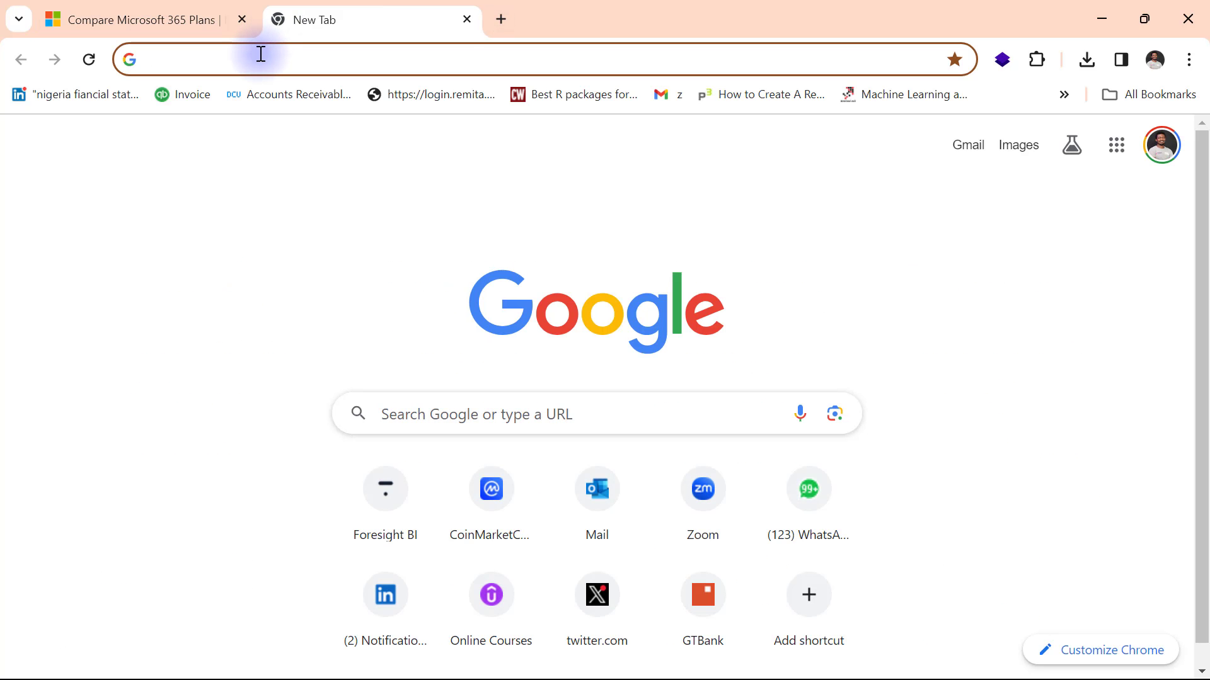
pyautogui.write('powerbi.com')
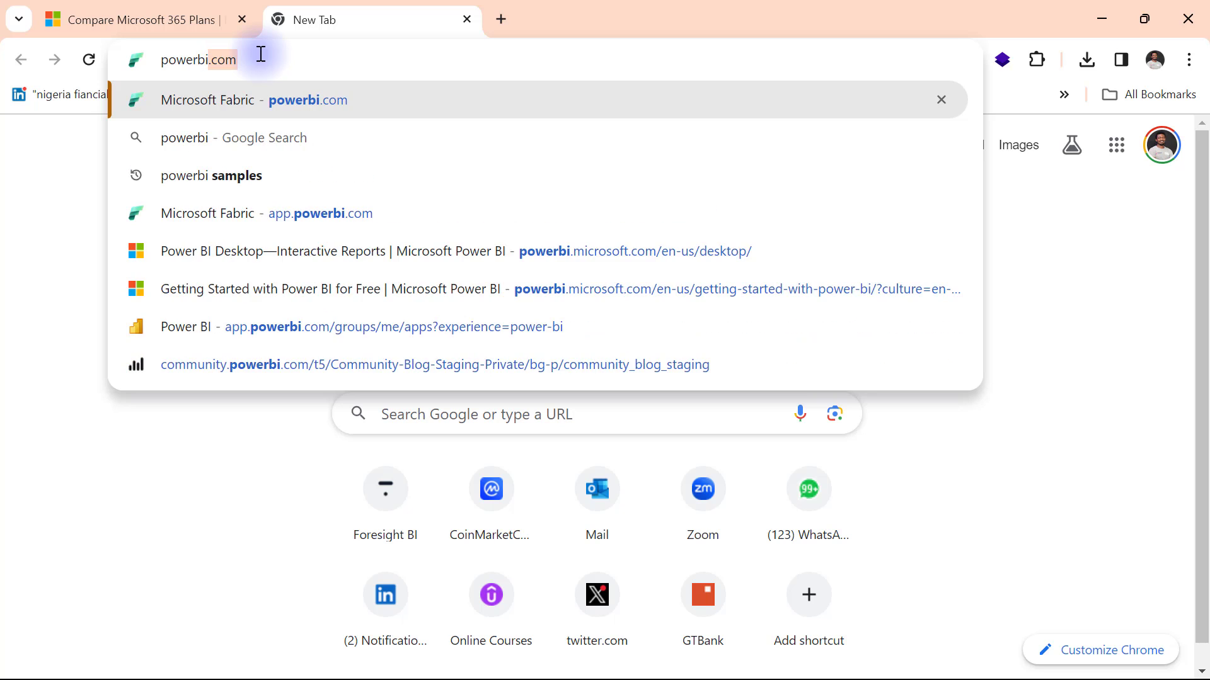
pyautogui.press('Return')
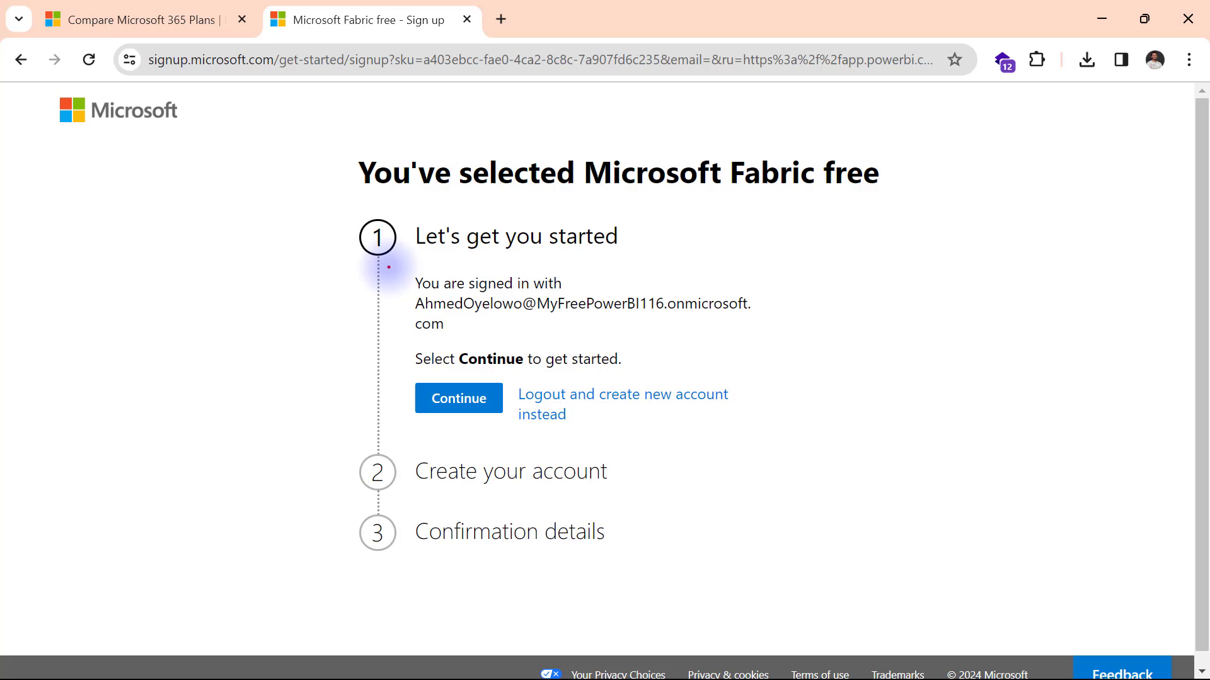
pyautogui.moveTo(386, 266)
pyautogui.mouseDown()
pyautogui.moveTo(448, 313)
pyautogui.moveTo(577, 343)
pyautogui.moveTo(776, 340)
pyautogui.mouseUp()
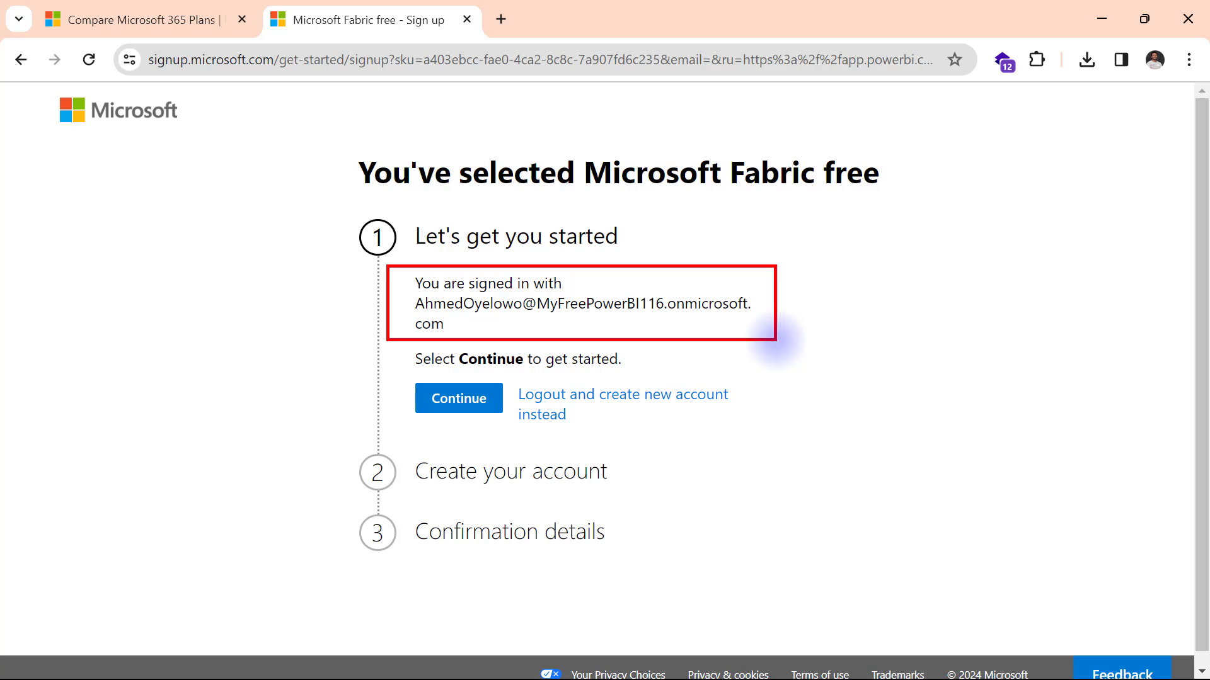
# Continue as the onmicrosoft.com account, choose Nigeria, enter the business phone, and finish sign-up.
pyautogui.click(449, 410)
pyautogui.click(540, 488)
pyautogui.write('Nigeria')
pyautogui.press('Return')
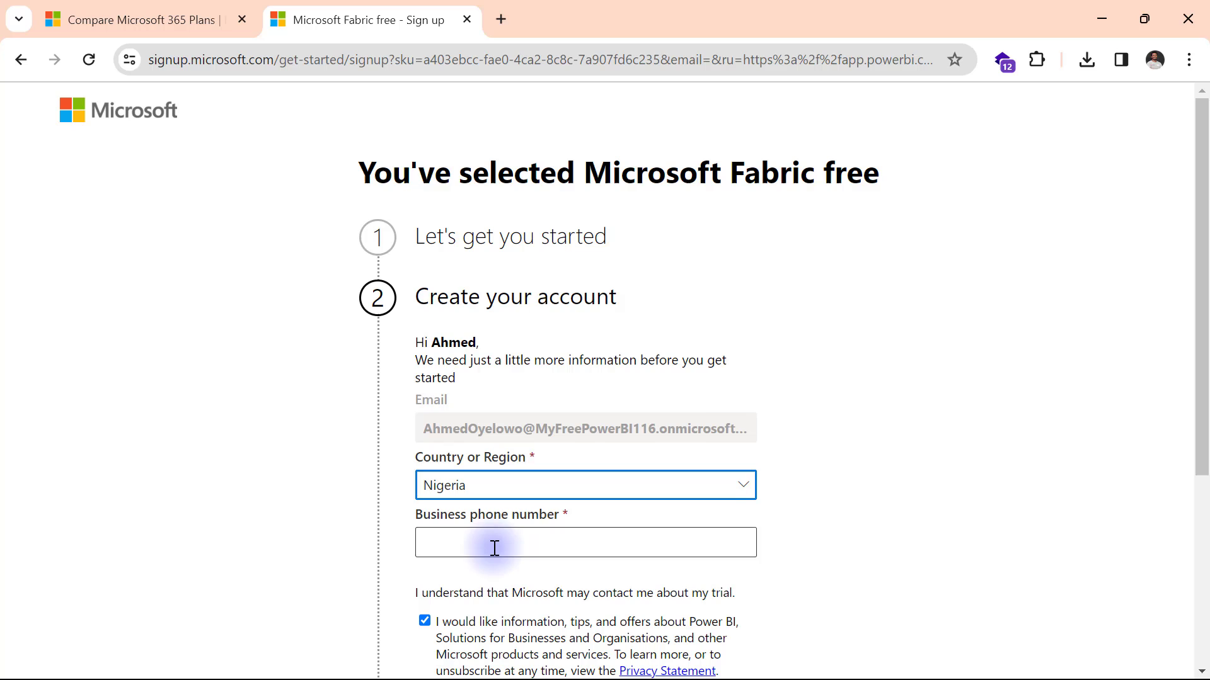
pyautogui.click(494, 548)
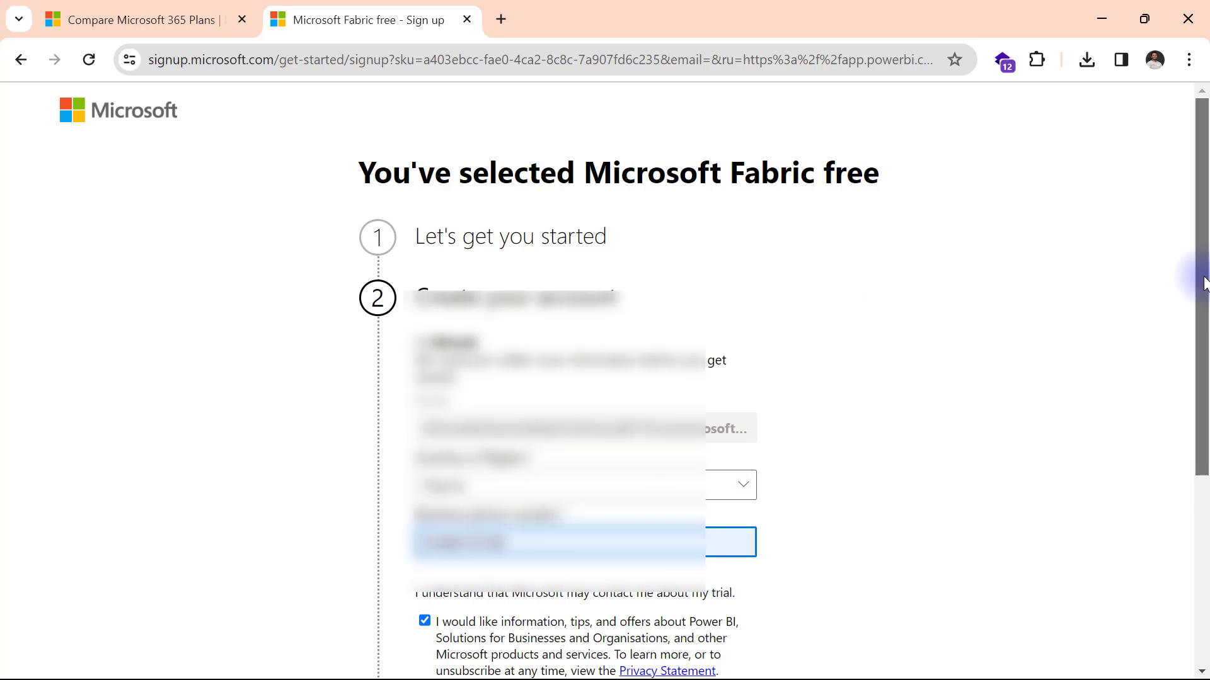
pyautogui.moveTo(1203, 270); pyautogui.dragTo(1200, 429)
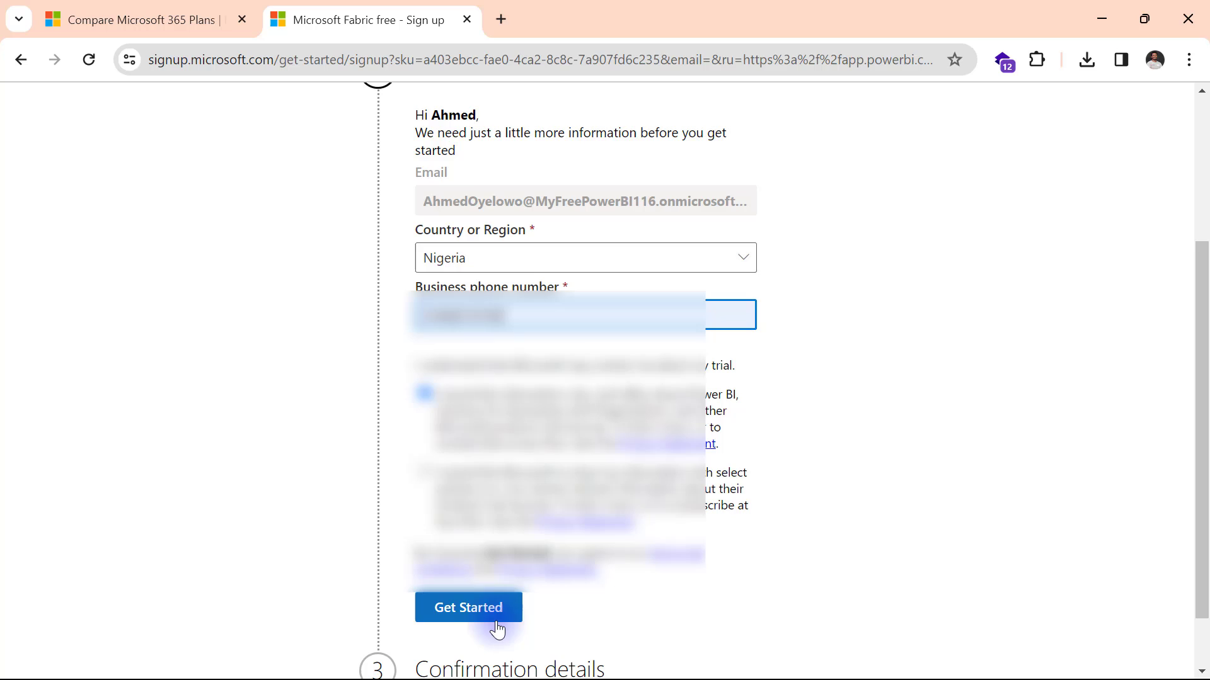
pyautogui.click(472, 614)
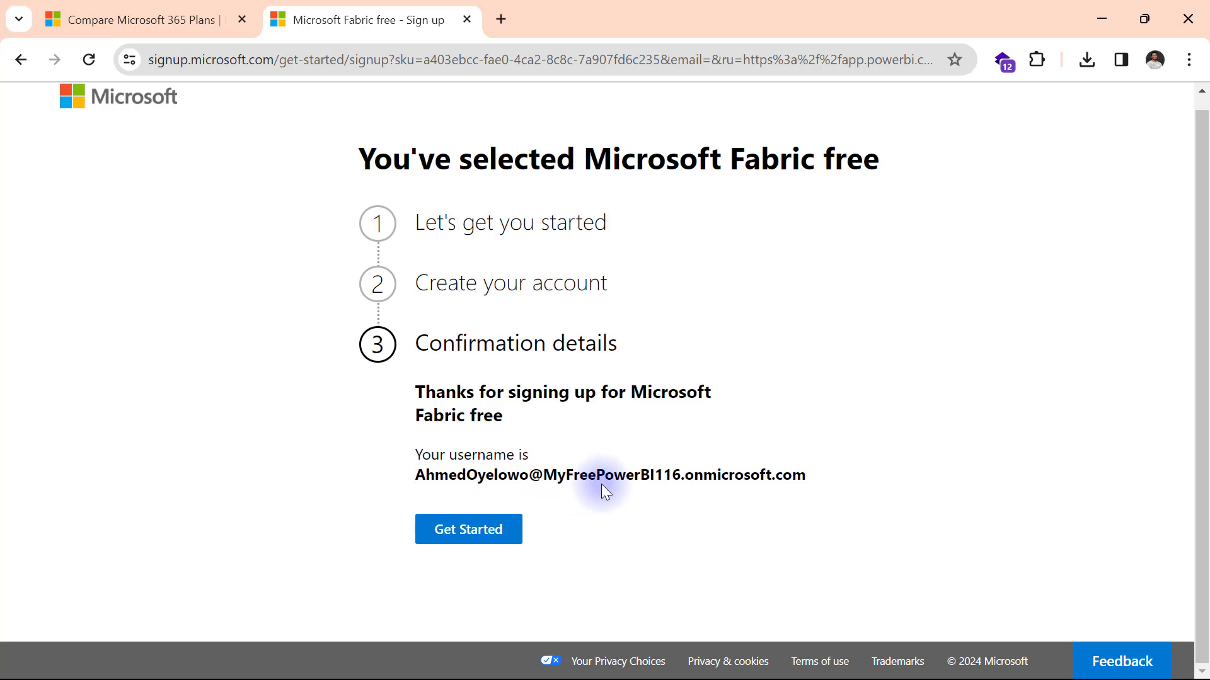
# Launch the new Fabric free account from the sign-up confirmation to load Power BI.
pyautogui.click(463, 532)
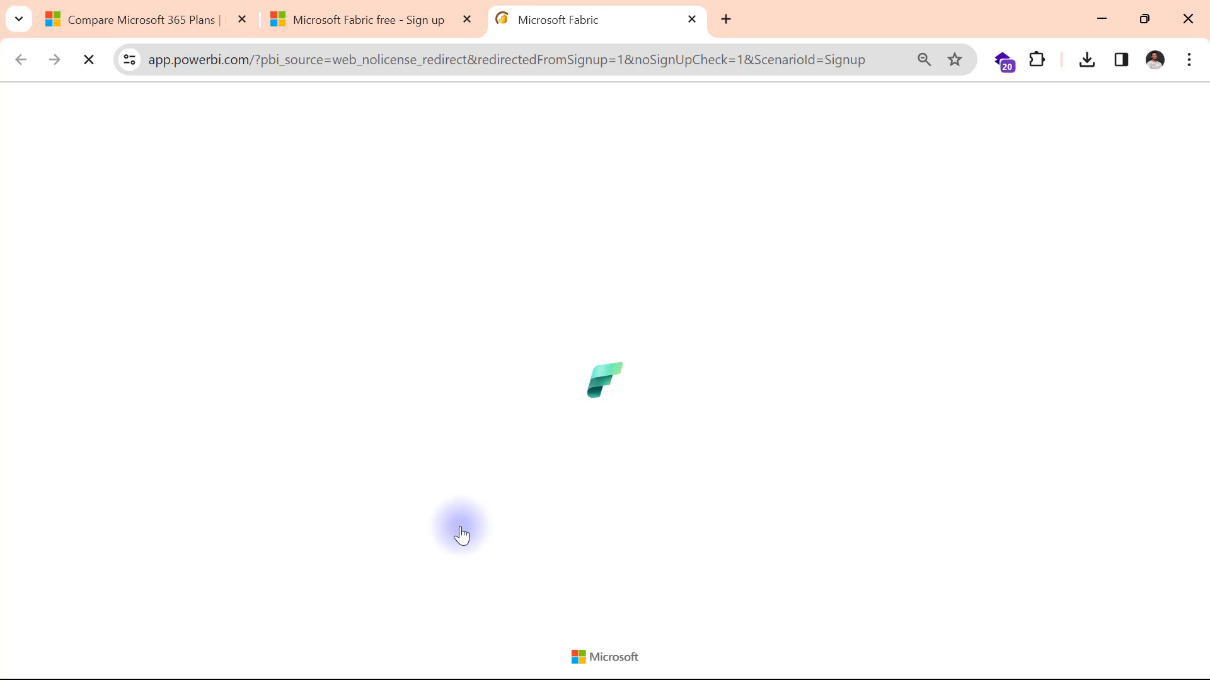